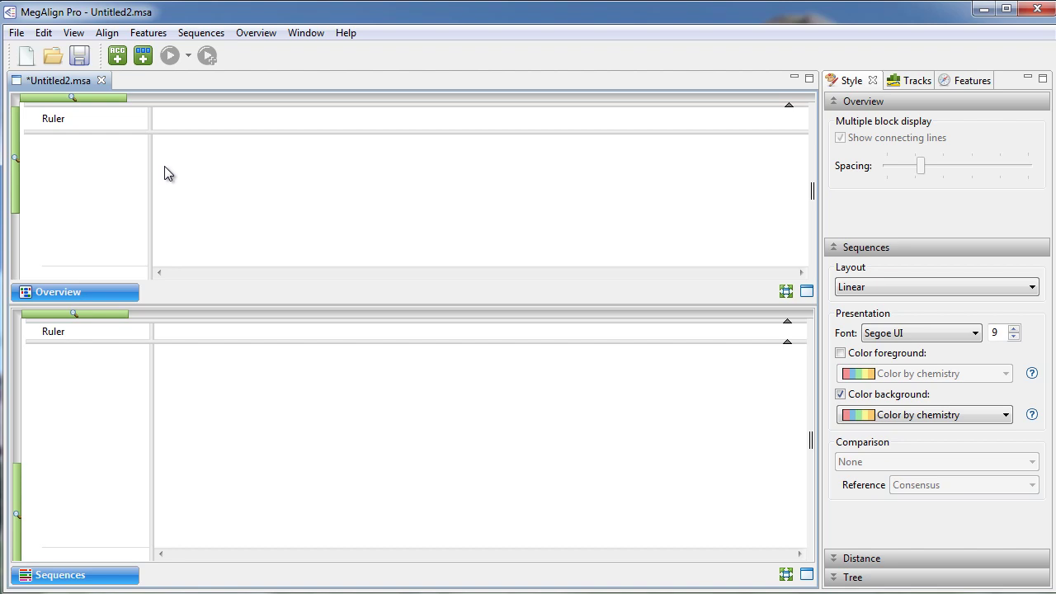
Add the four adh protein files from adh1_human.pro onward and choose an aligner to run
{"action": "left_click", "coordinate": [117, 56]}
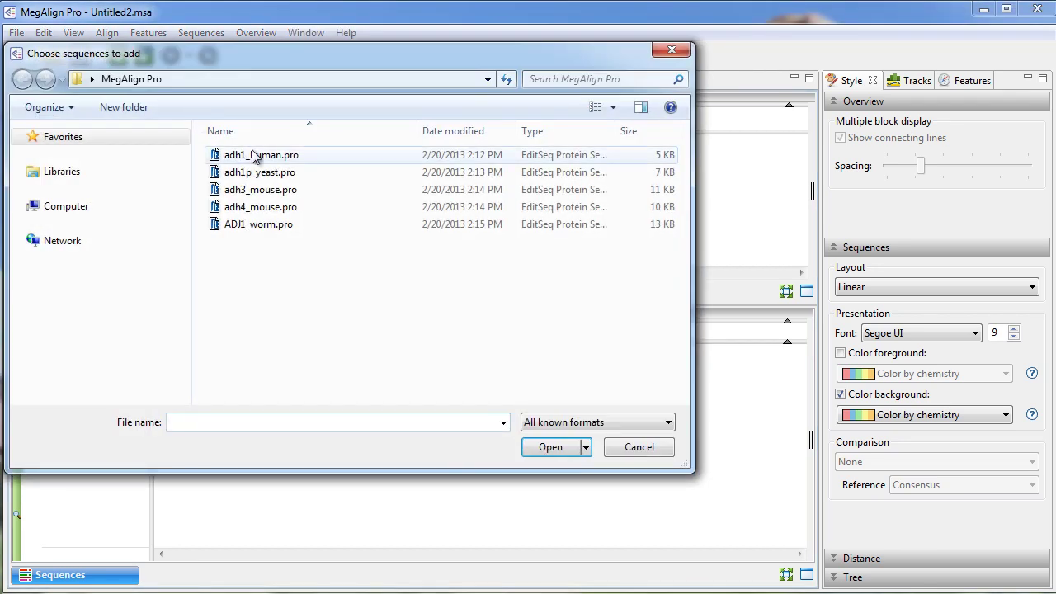
{"action": "left_click", "coordinate": [254, 157]}
{"action": "left_click", "coordinate": [255, 207], "text": "shift"}
{"action": "left_click", "coordinate": [557, 451]}
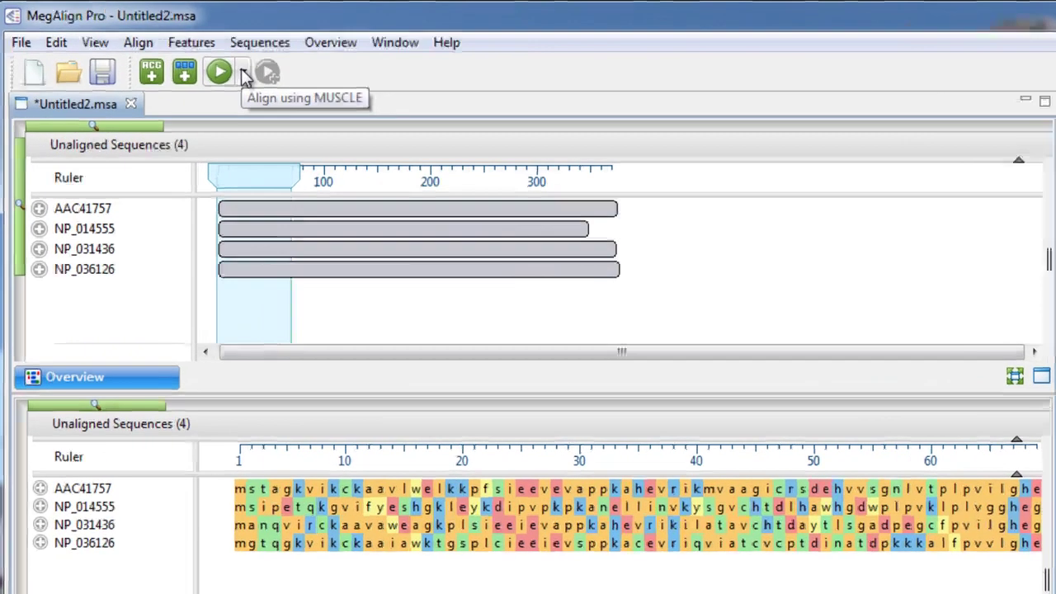
{"action": "left_click", "coordinate": [188, 56]}
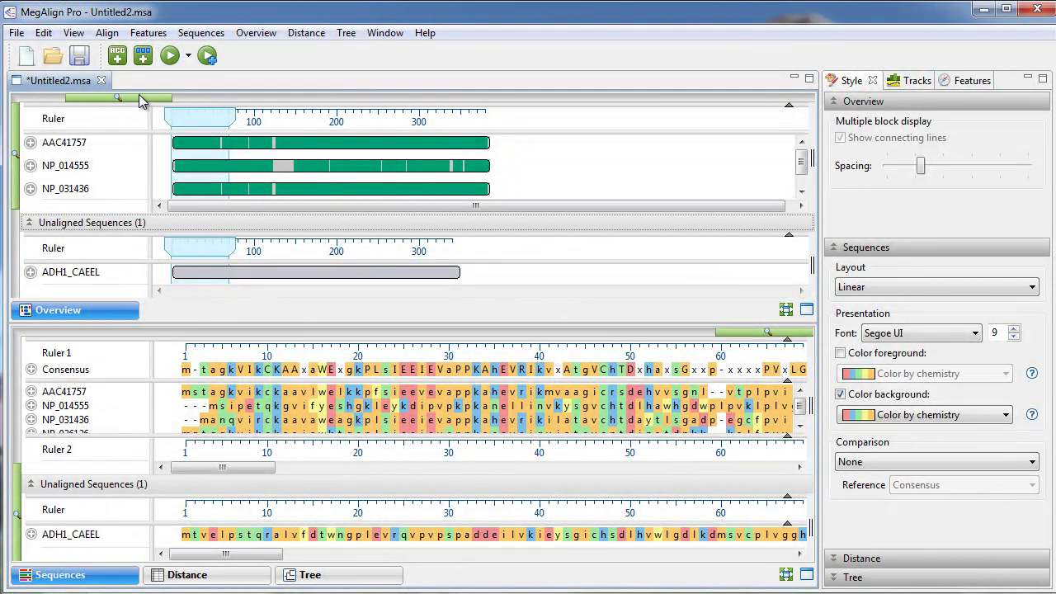
Zoom the Overview in and back out, then shift the view to positions around 190–250
{"action": "left_click_drag", "start_coordinate": [146, 97], "coordinate": [212, 98]}
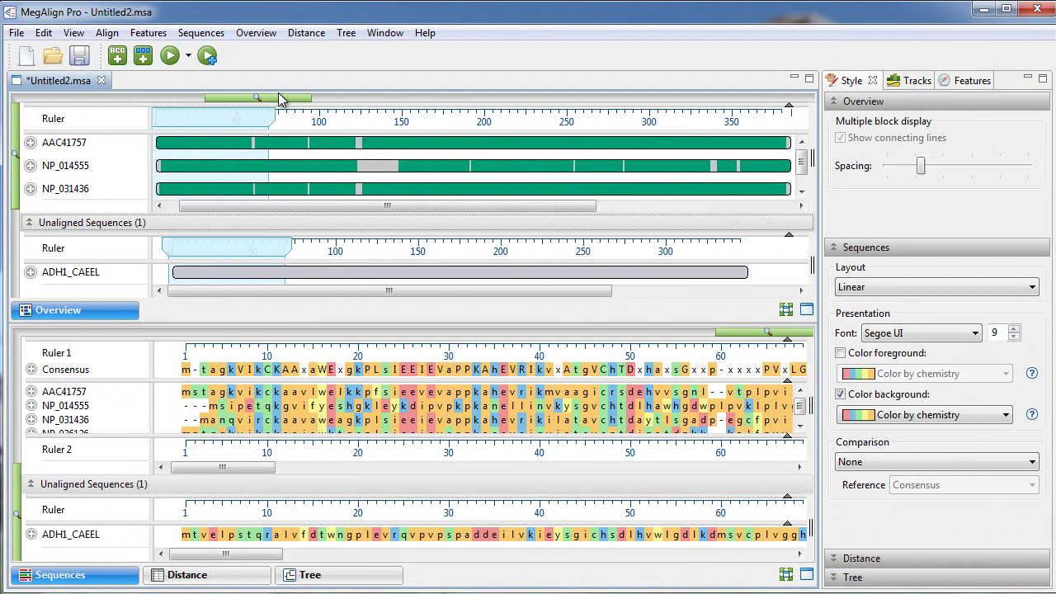
{"action": "left_click_drag", "start_coordinate": [283, 97], "coordinate": [114, 98]}
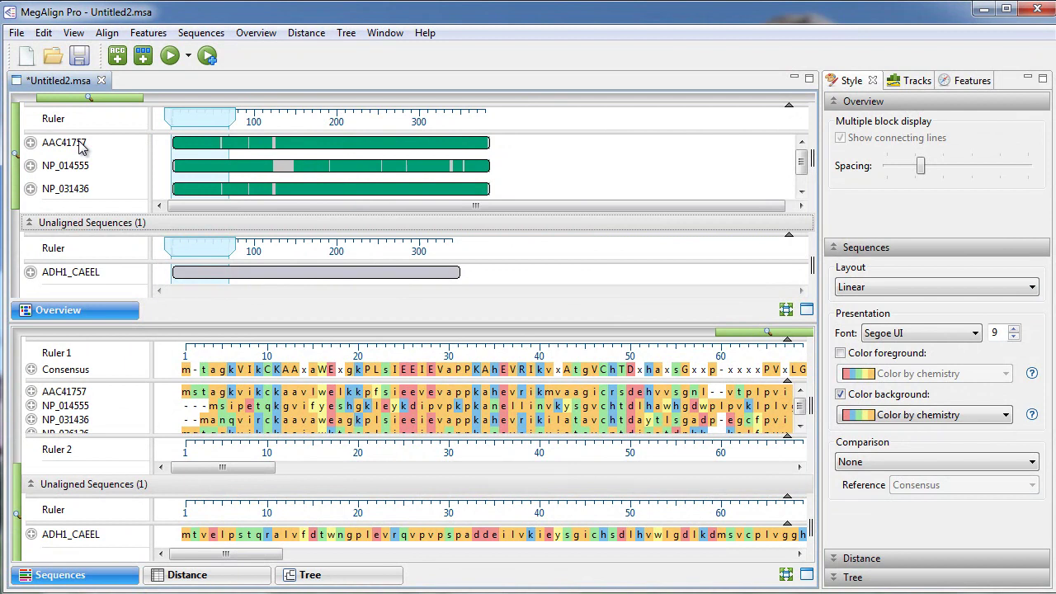
{"action": "left_click_drag", "start_coordinate": [201, 119], "coordinate": [355, 114]}
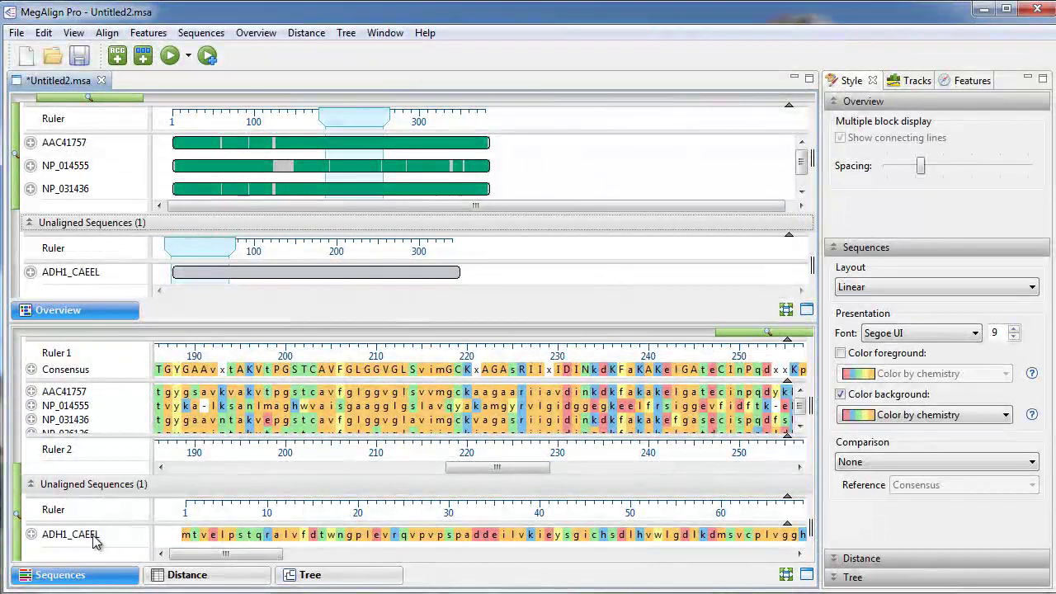
Merge the unaligned ADH1_CAEEL sequence into the alignment with Clustal Omega
{"action": "left_click", "coordinate": [94, 535]}
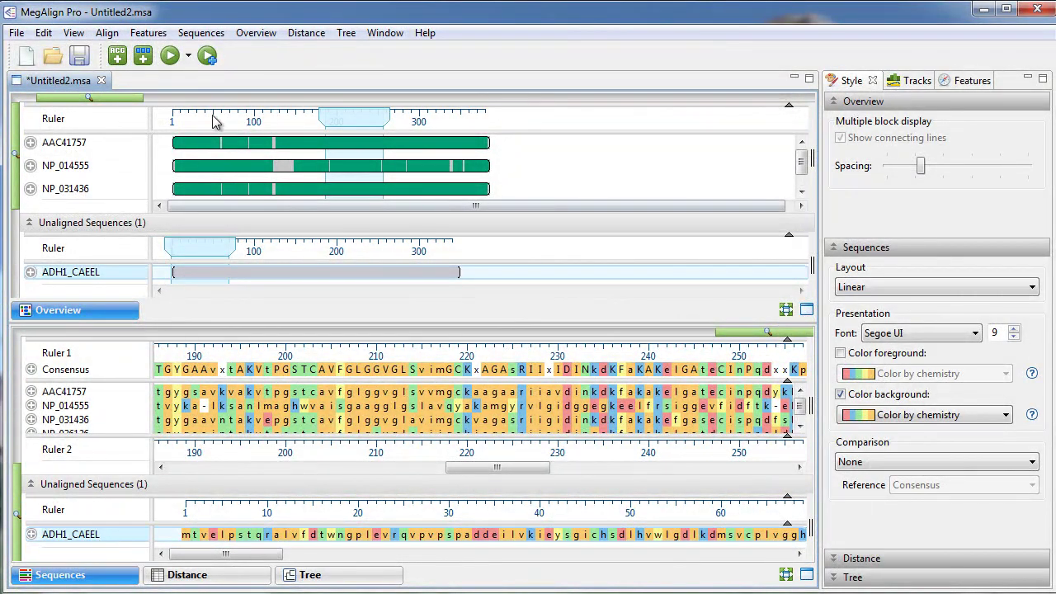
{"action": "left_click", "coordinate": [208, 56]}
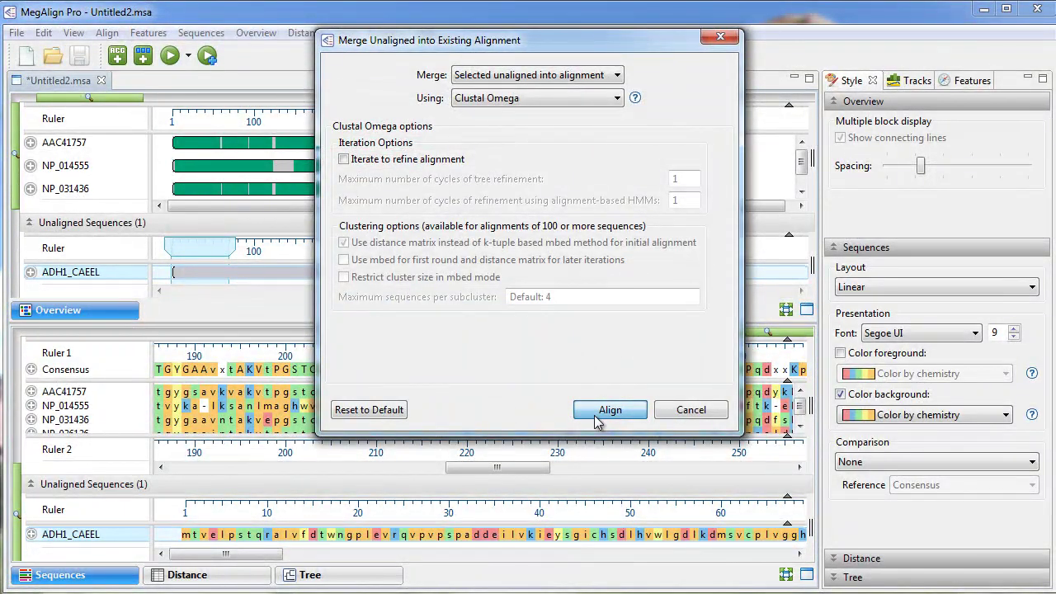
{"action": "left_click", "coordinate": [609, 408]}
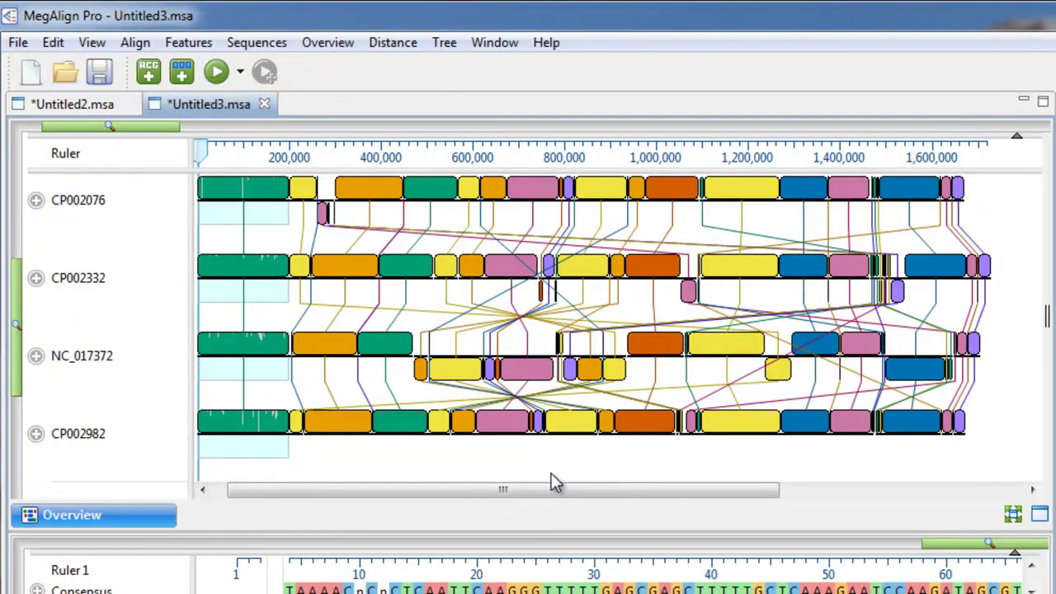
Anchor the genomes on a shared block, then re-anchor them on the orange CP002982 block
{"action": "left_click", "coordinate": [582, 428]}
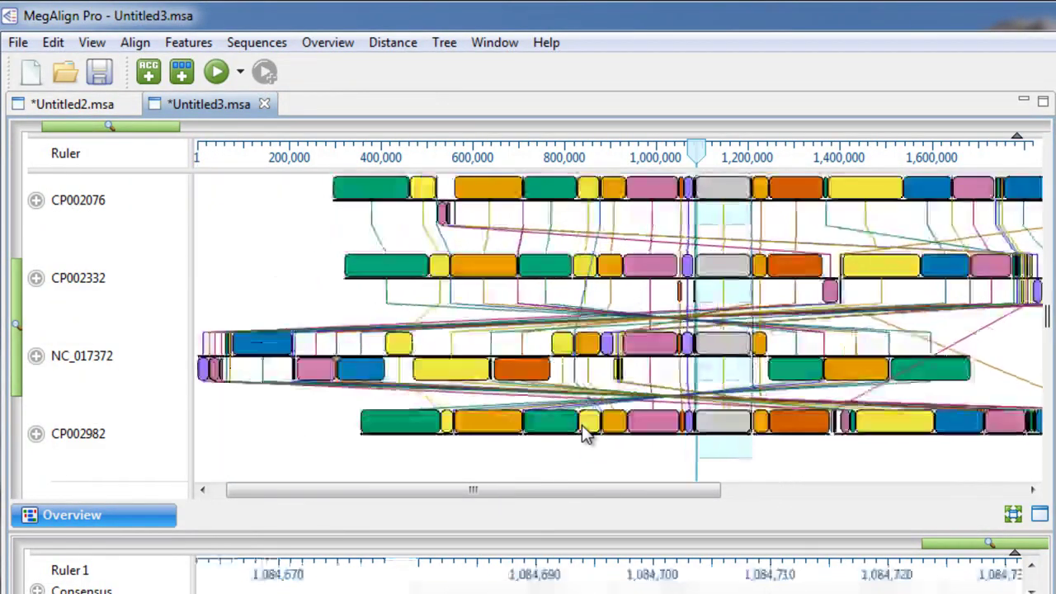
{"action": "left_click", "coordinate": [792, 425]}
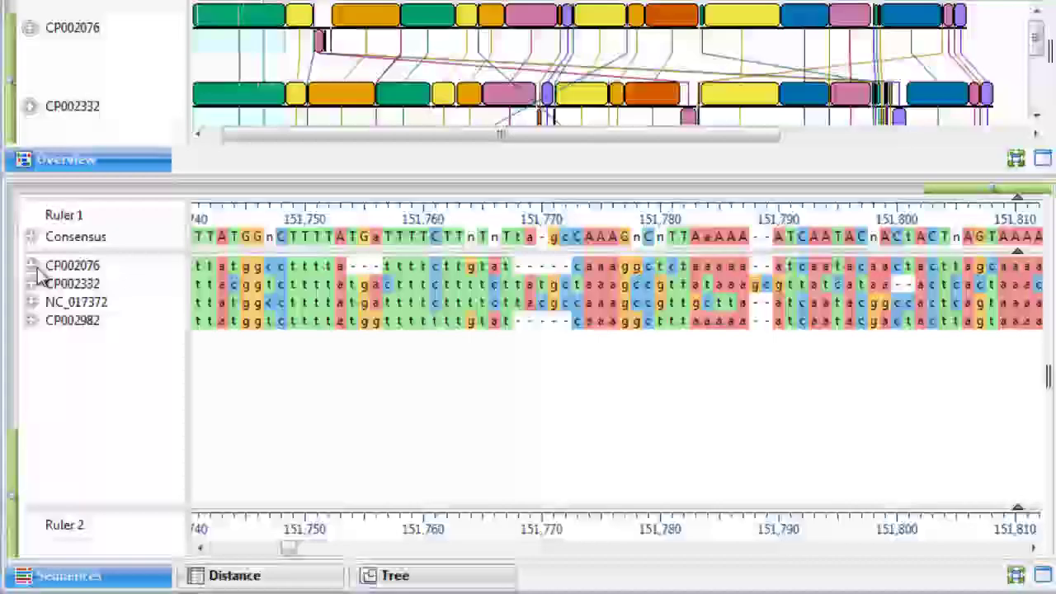
Expand CP002076 and Consensus, then copy the Cuz20 feature to the active consensus
{"action": "left_click", "coordinate": [31, 266]}
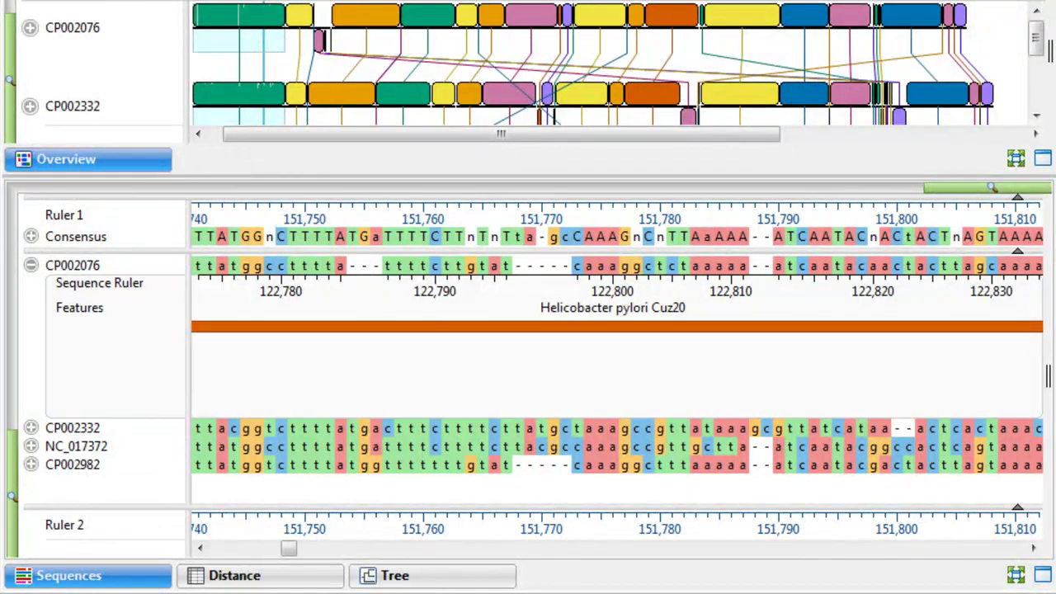
{"action": "left_click", "coordinate": [30, 238]}
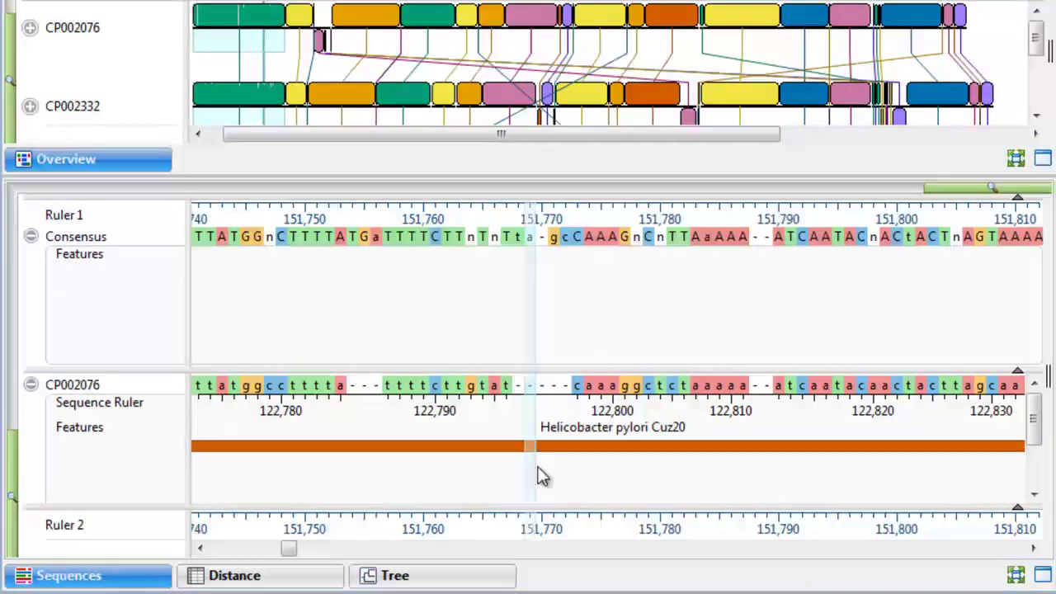
{"action": "right_click", "coordinate": [542, 448]}
{"action": "left_click", "coordinate": [559, 465]}
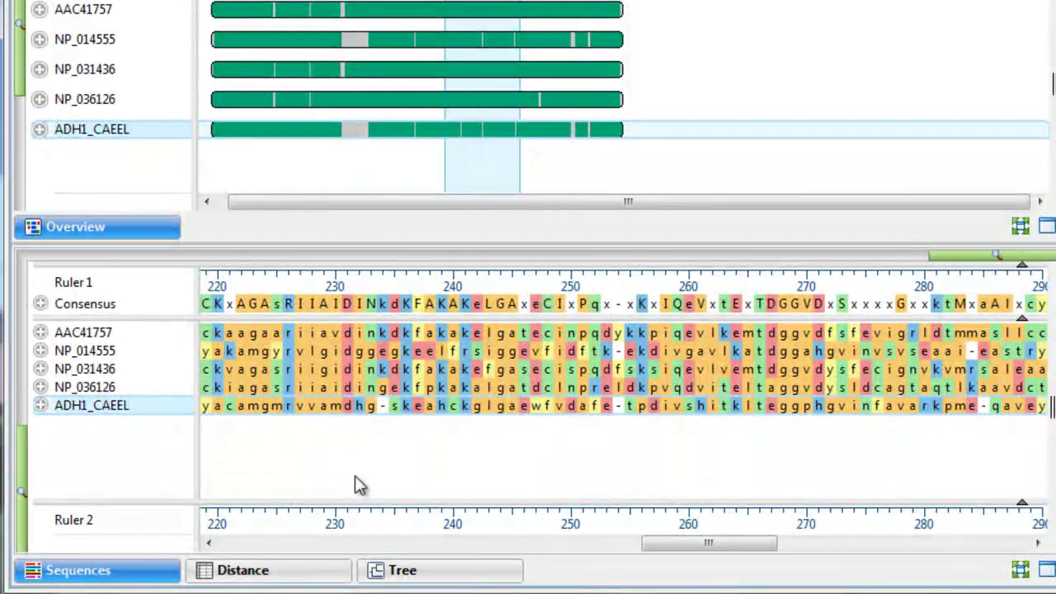
Show the pairwise distance matrix, then the BIONJ tree of the five sequences
{"action": "left_click", "coordinate": [307, 571]}
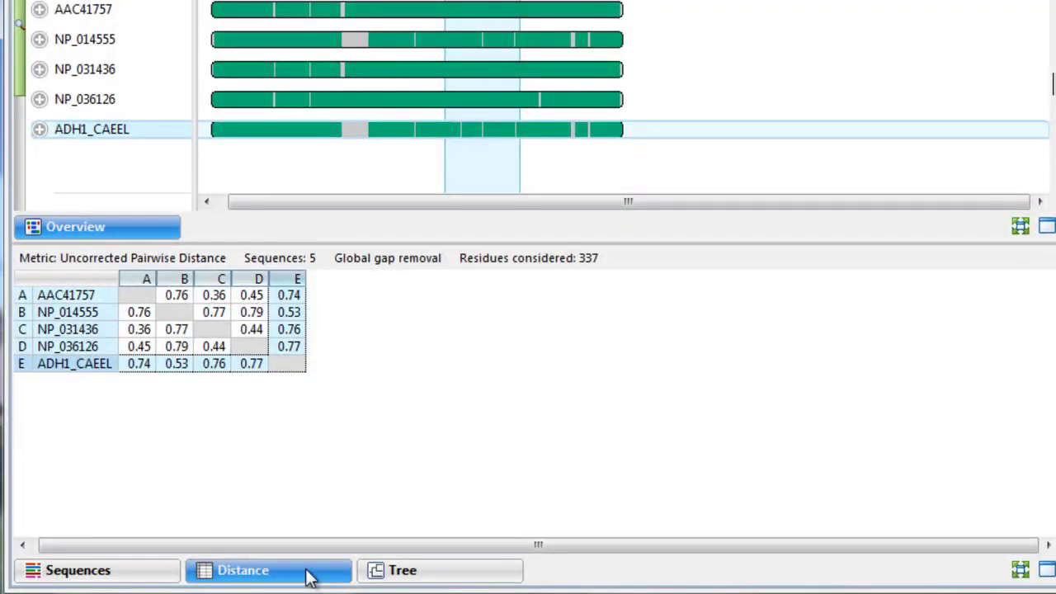
{"action": "left_click", "coordinate": [426, 576]}
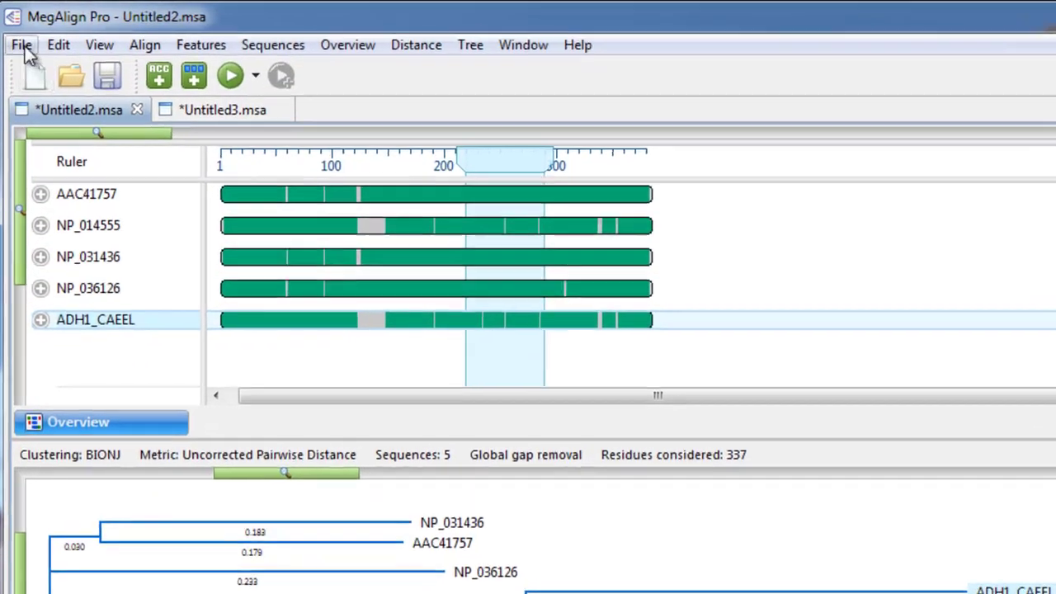
Send the tree to FigTree v1.4.0 and switch its layout to Polar, then Radial
{"action": "left_click", "coordinate": [23, 44]}
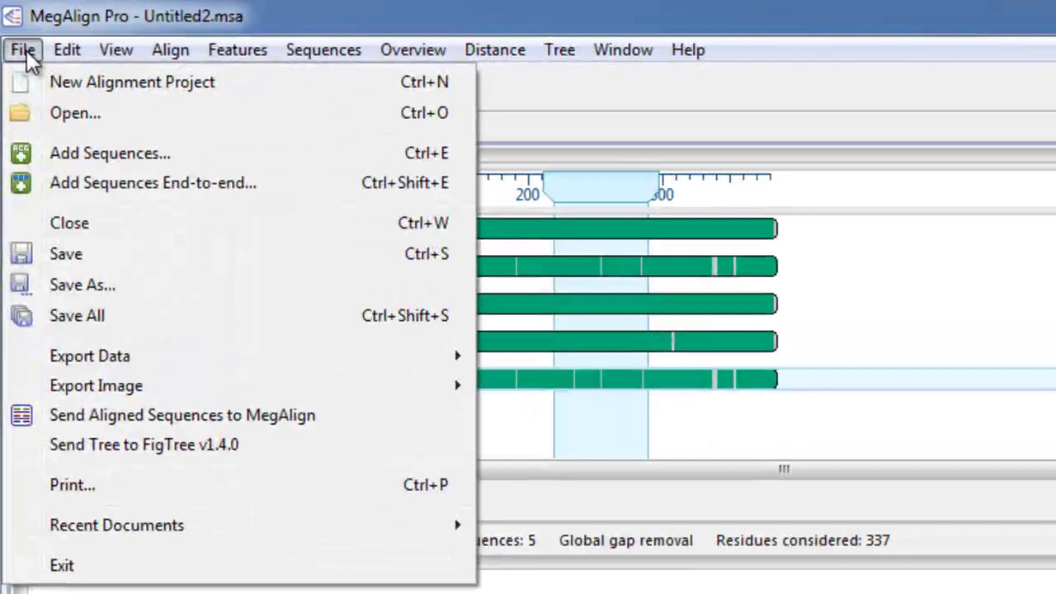
{"action": "left_click", "coordinate": [71, 450]}
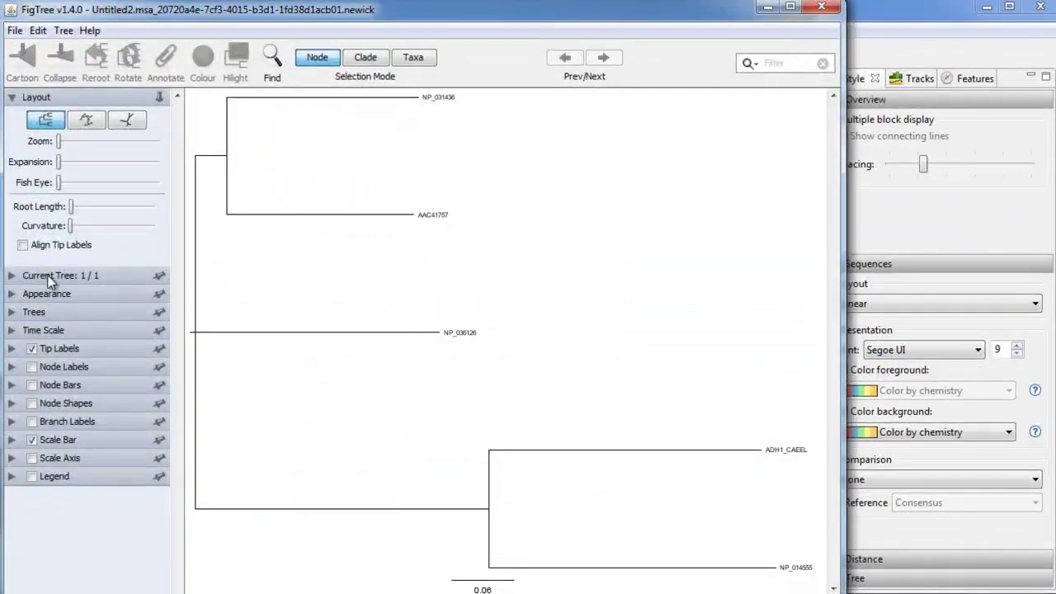
{"action": "left_click", "coordinate": [89, 126]}
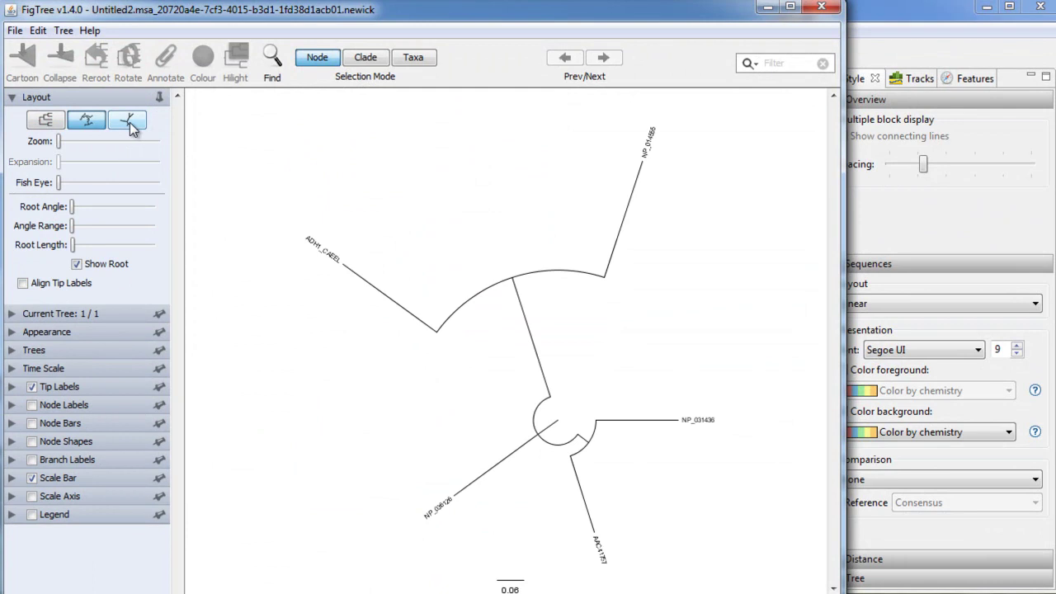
{"action": "left_click", "coordinate": [129, 124]}
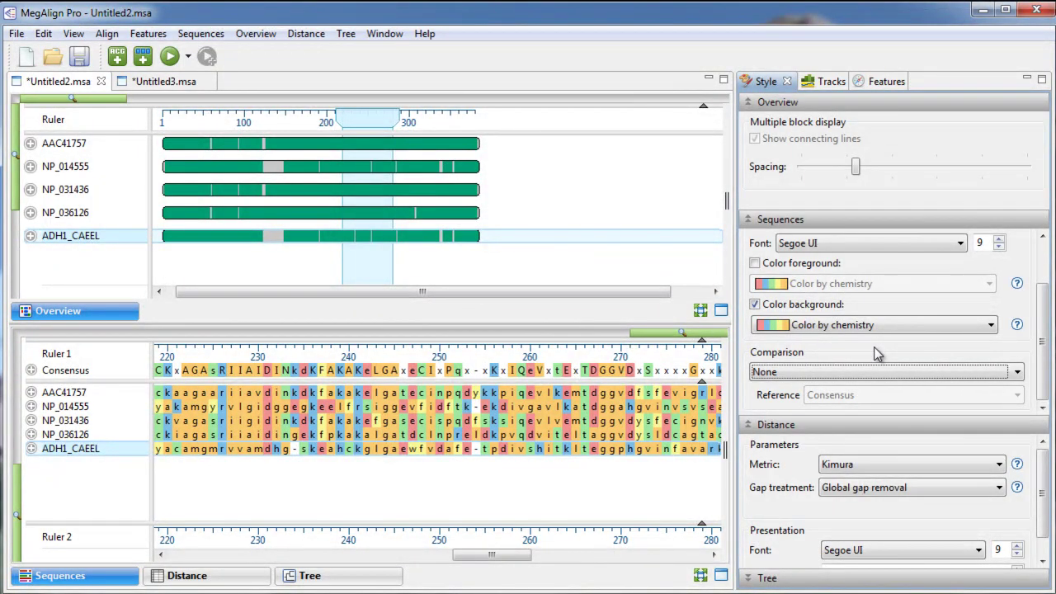
Give residues a solid blue background and show only differences to the consensus
{"action": "left_click", "coordinate": [888, 330]}
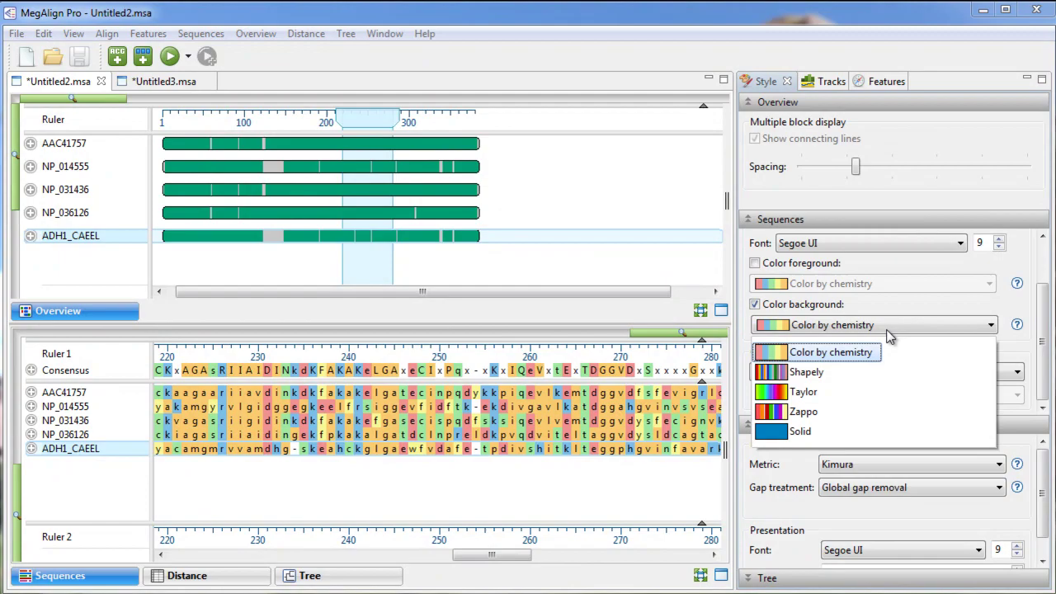
{"action": "left_click", "coordinate": [817, 431]}
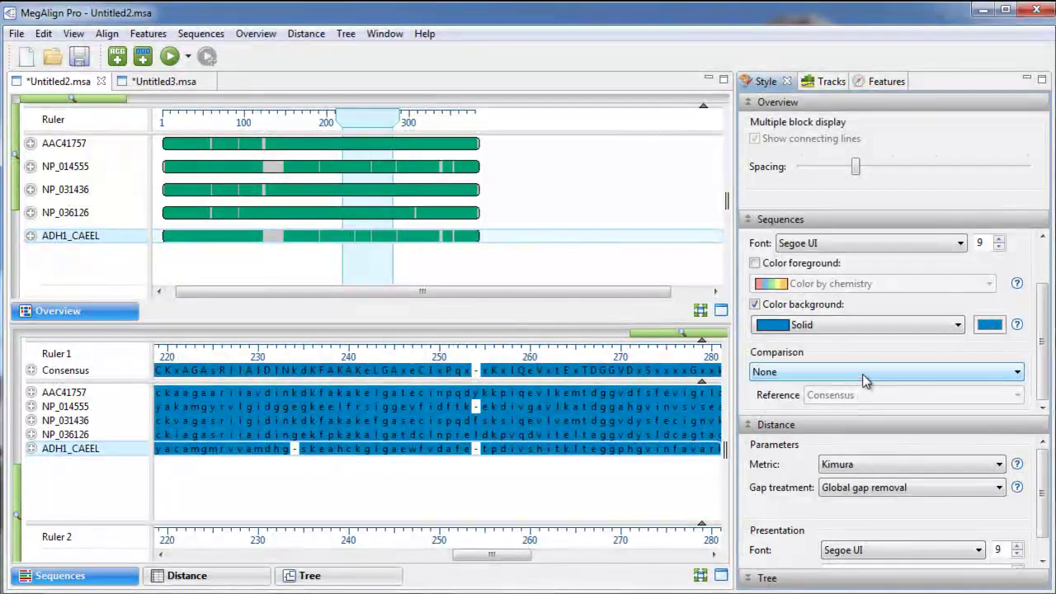
{"action": "left_click", "coordinate": [865, 380]}
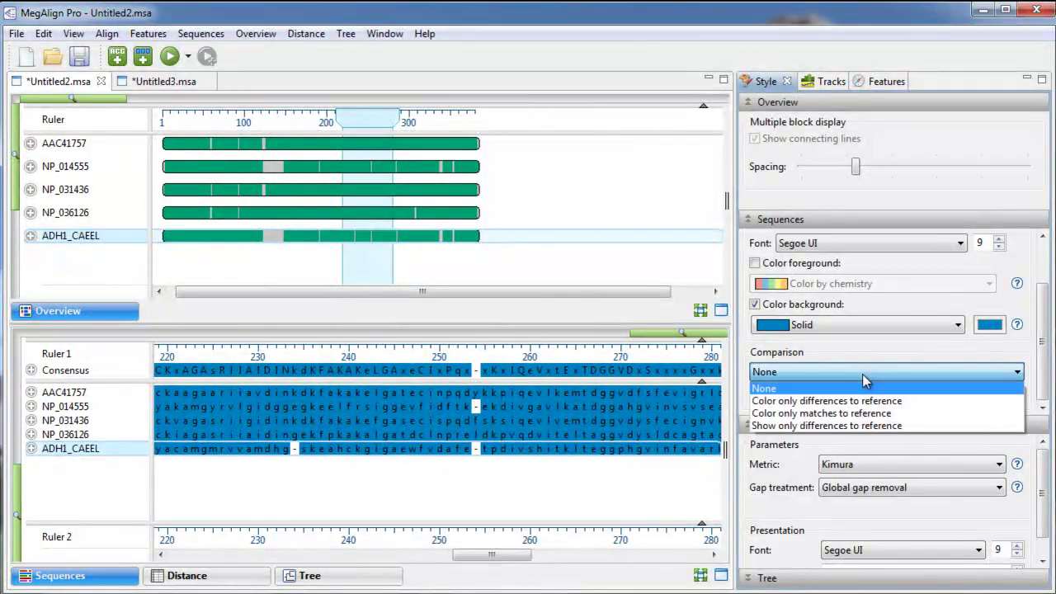
{"action": "left_click", "coordinate": [924, 427]}
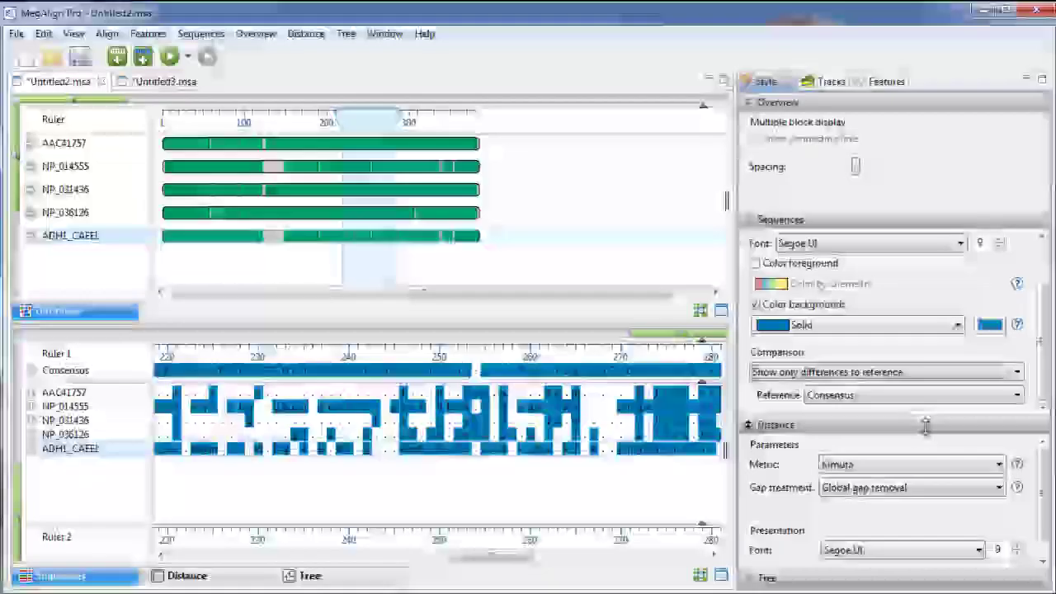
Keep Kimura as the distance metric and expand the Tree styling section
{"action": "left_click", "coordinate": [998, 466]}
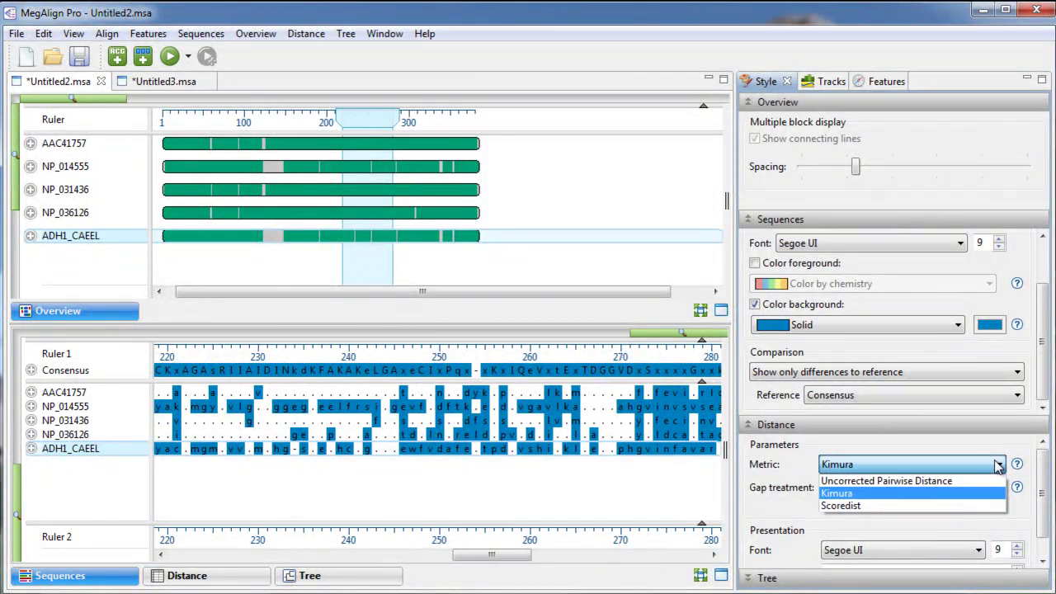
{"action": "left_click", "coordinate": [998, 465]}
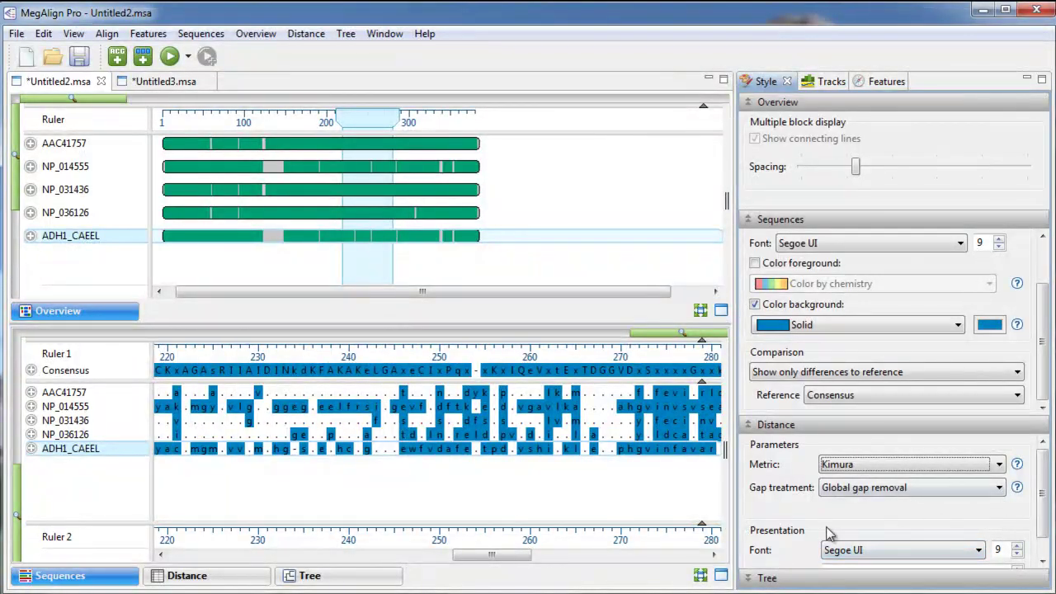
{"action": "left_click", "coordinate": [748, 579]}
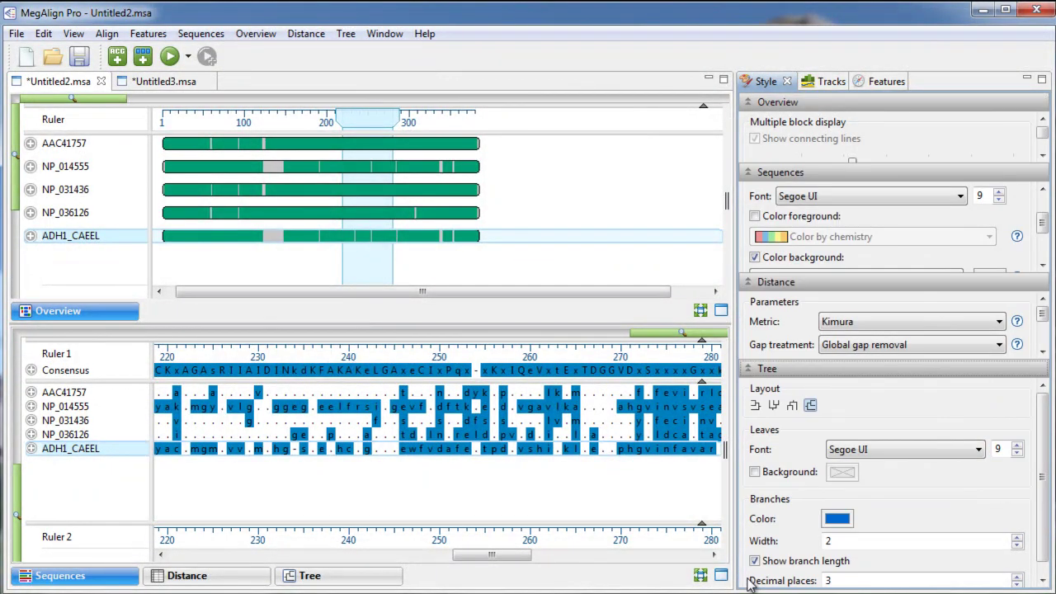
Detach the Tree view into a floating window and move it up and right
{"action": "left_click", "coordinate": [312, 576]}
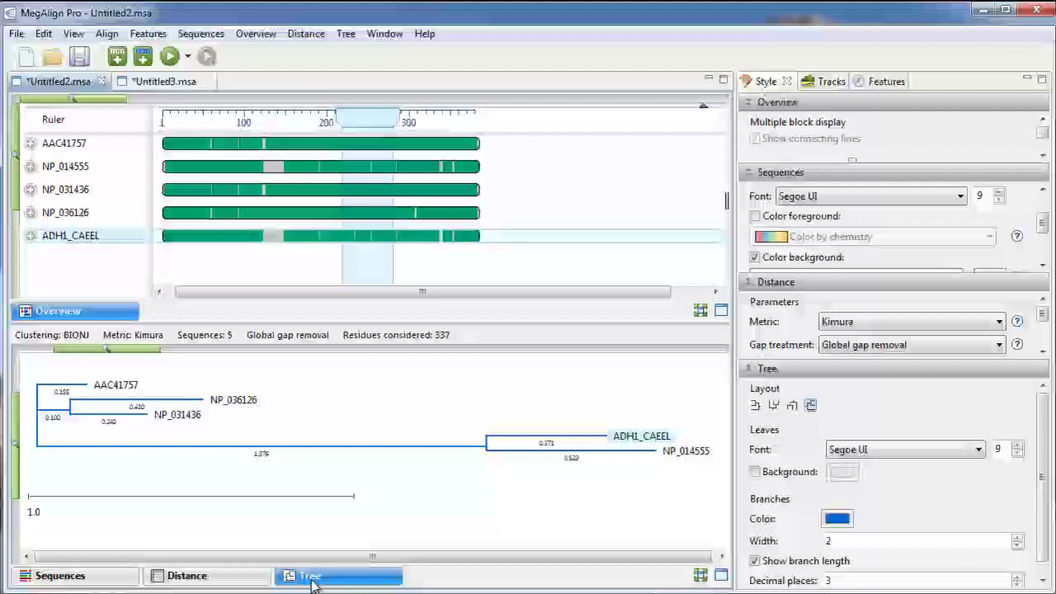
{"action": "right_click", "coordinate": [313, 583]}
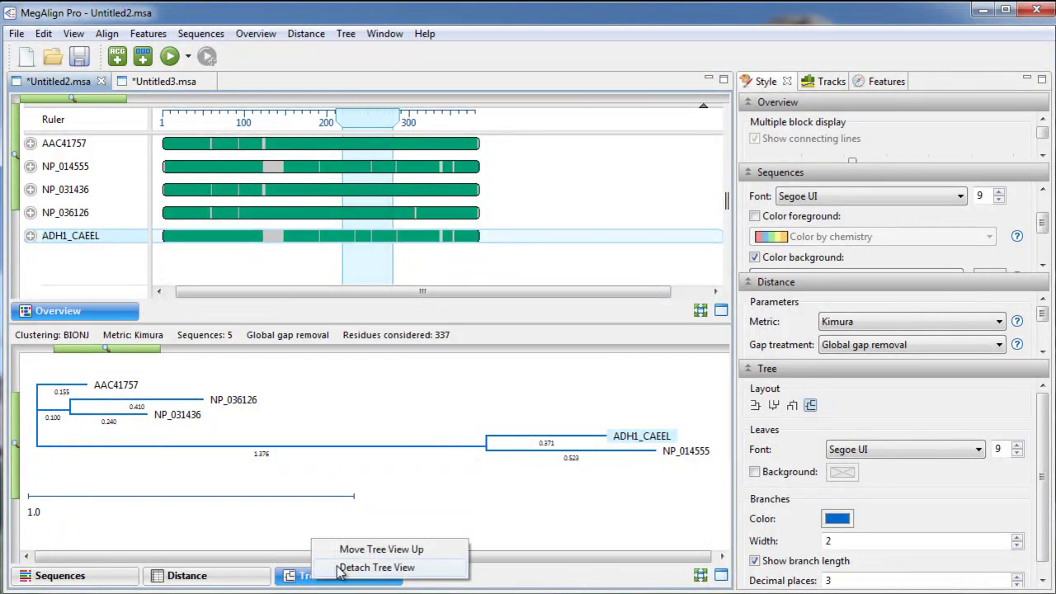
{"action": "left_click", "coordinate": [335, 567]}
{"action": "left_click_drag", "start_coordinate": [313, 335], "coordinate": [514, 135]}
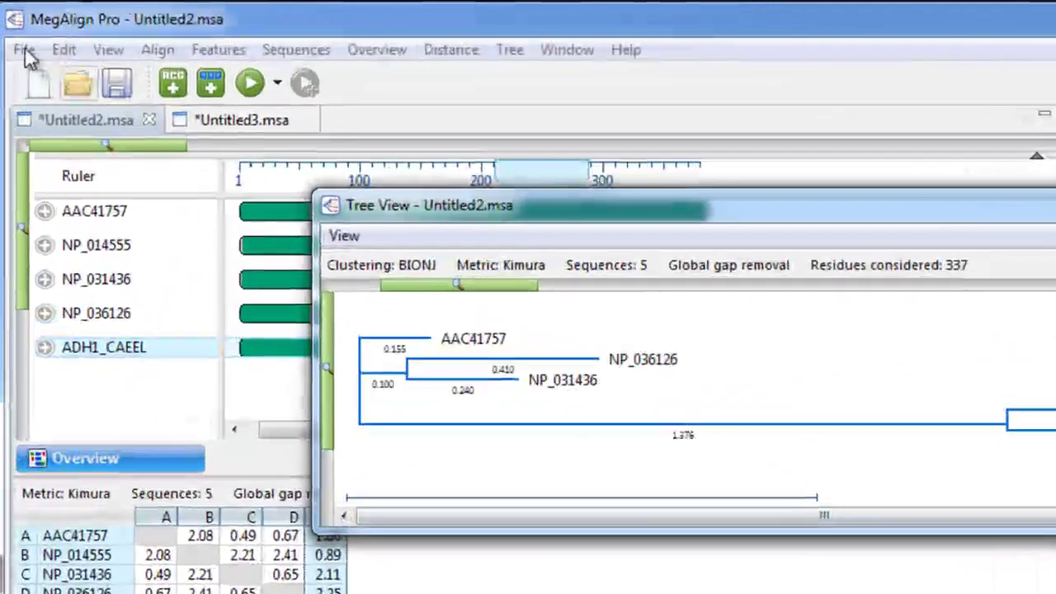
Show the File menu's Export Image and Print commands
{"action": "left_click", "coordinate": [15, 34]}
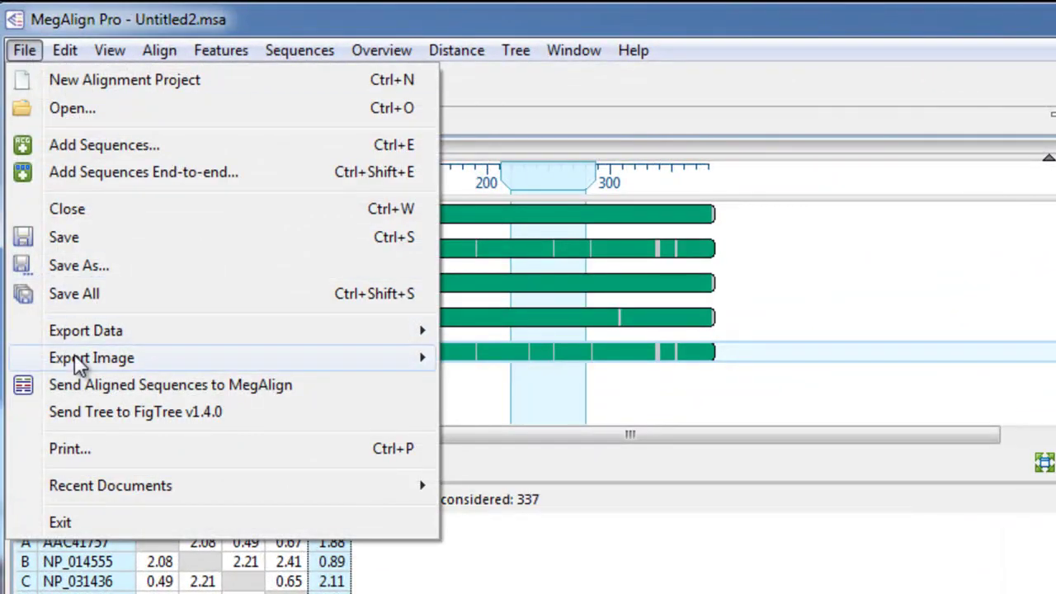
{"action": "mouse_move", "coordinate": [77, 369]}
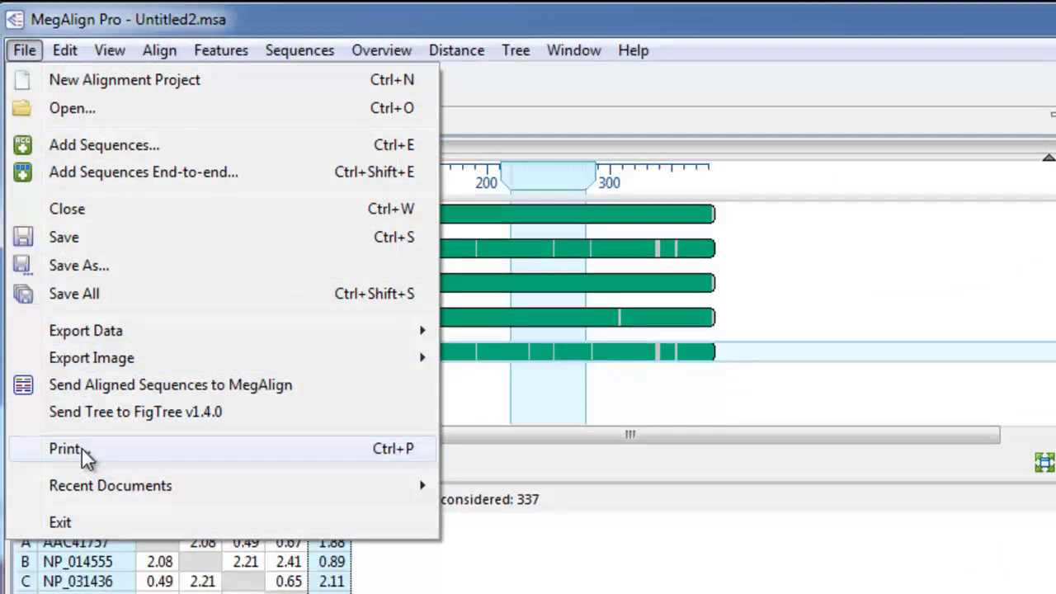